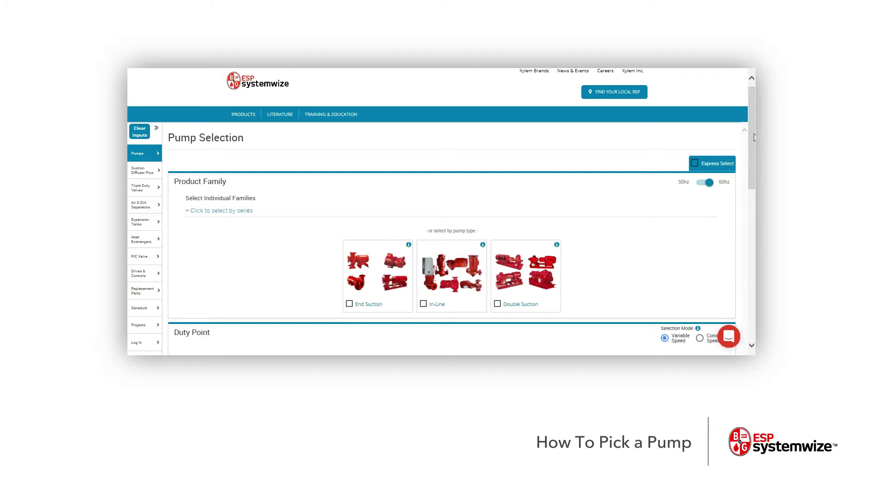
Step: Tick End Suction under pump type to bring in the e-1510 to e-1535 series
drag(754, 134, 748, 172)
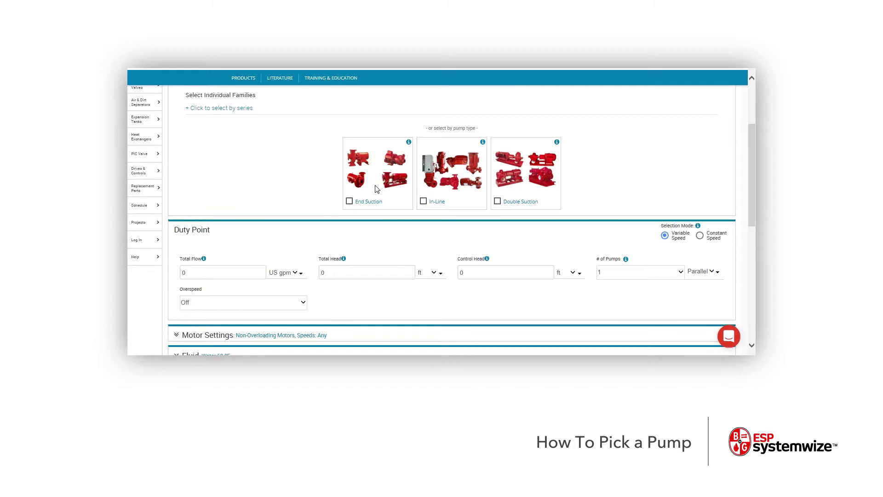
click(349, 202)
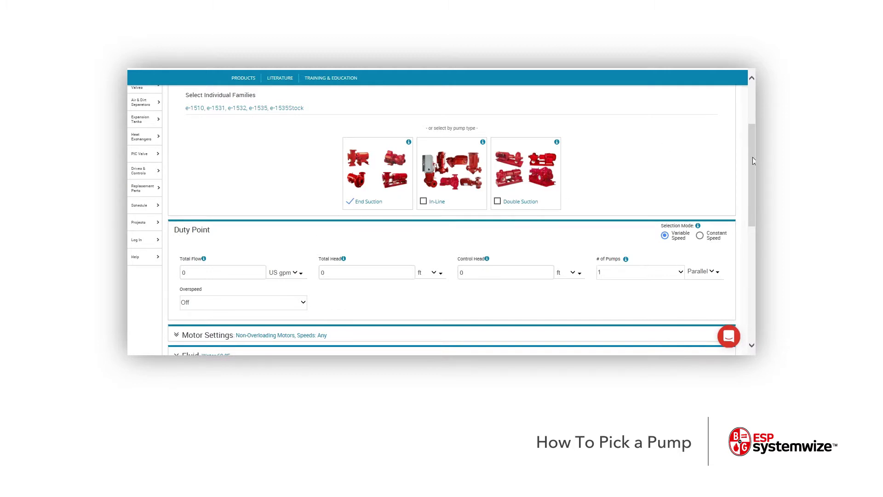
scroll(750, 165, down, 1)
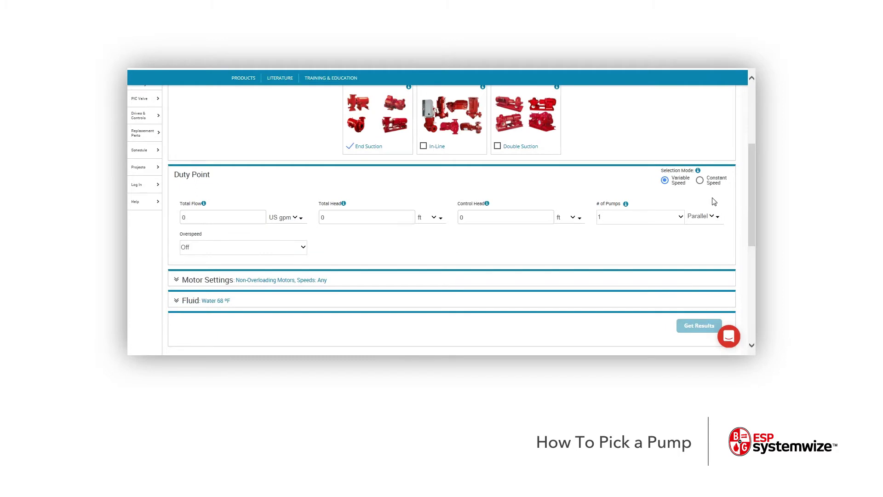
click(223, 217)
Step: Enter 1000 US gpm flow, 50 ft head and 15 ft control head, and read the Control Head note
text(1000)
key(Tab)
key(Tab)
text(50)
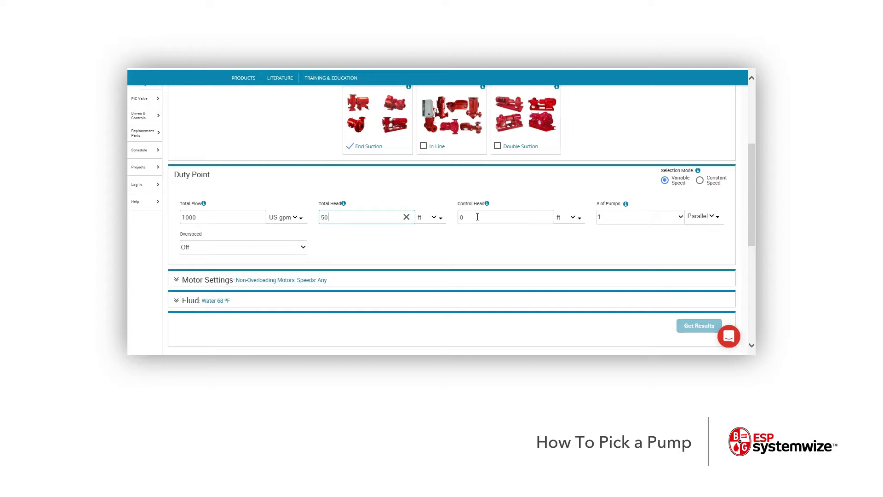
click(492, 222)
text(15)
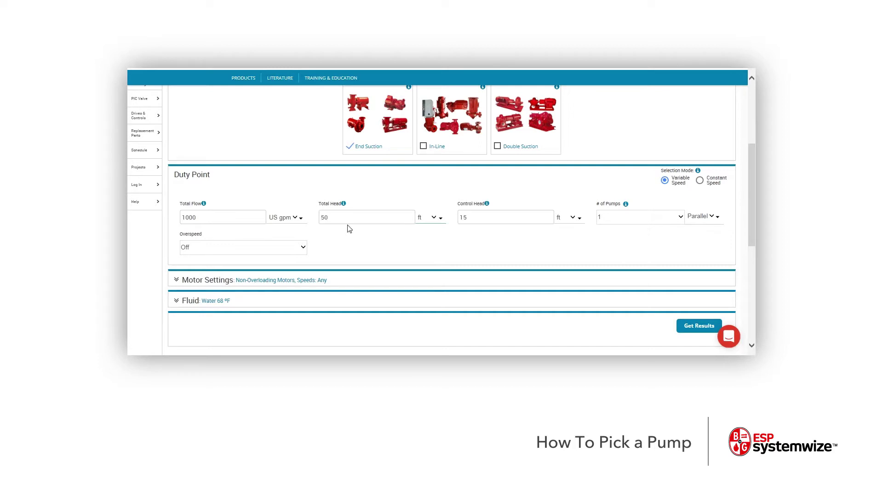
click(481, 217)
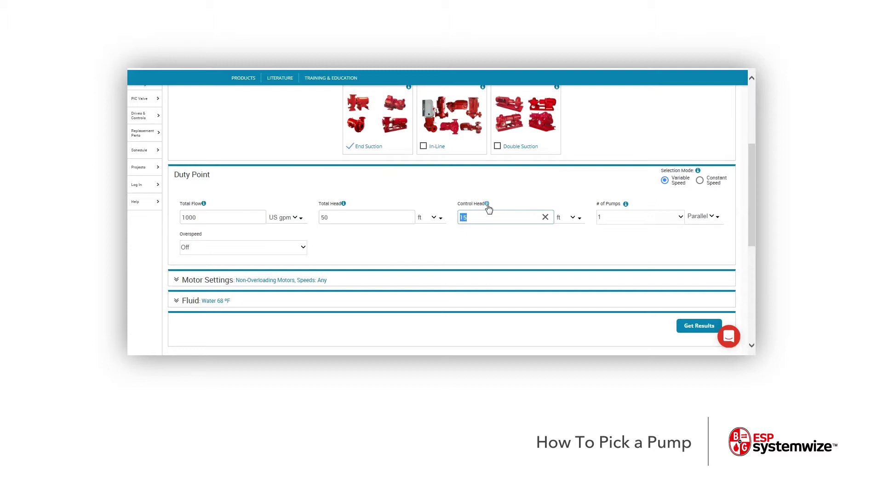
click(487, 204)
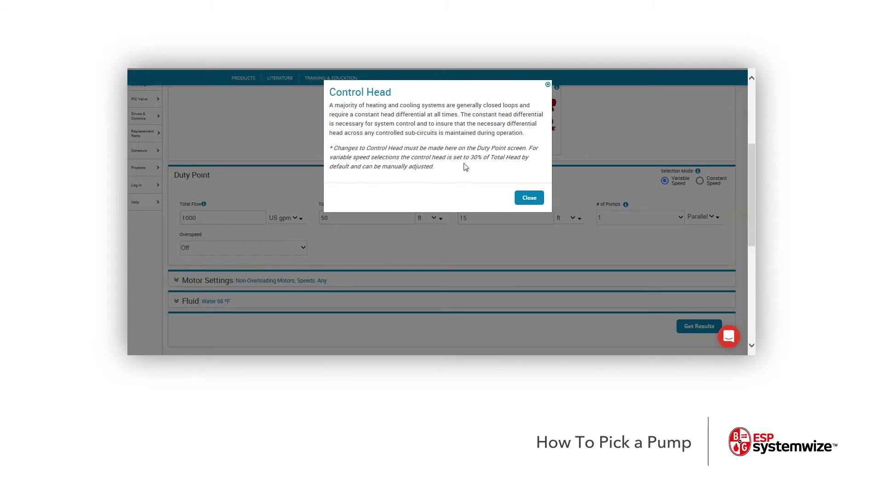
drag(470, 157, 494, 158)
click(529, 198)
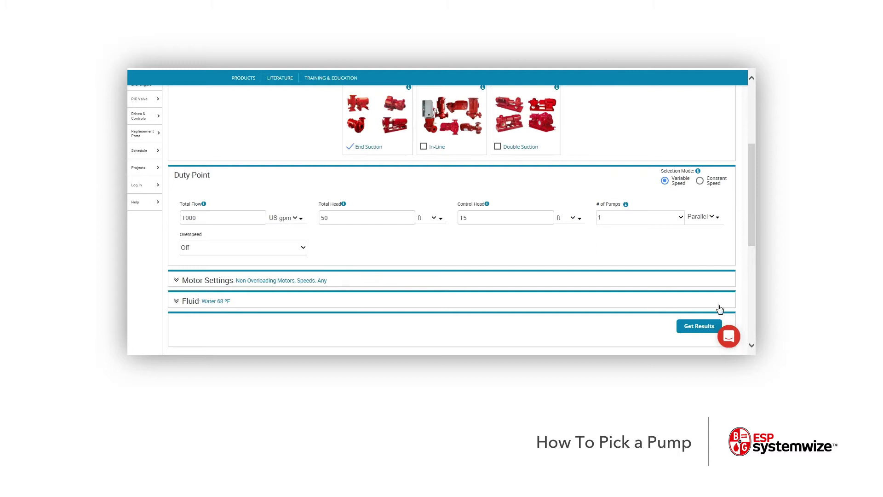
click(698, 330)
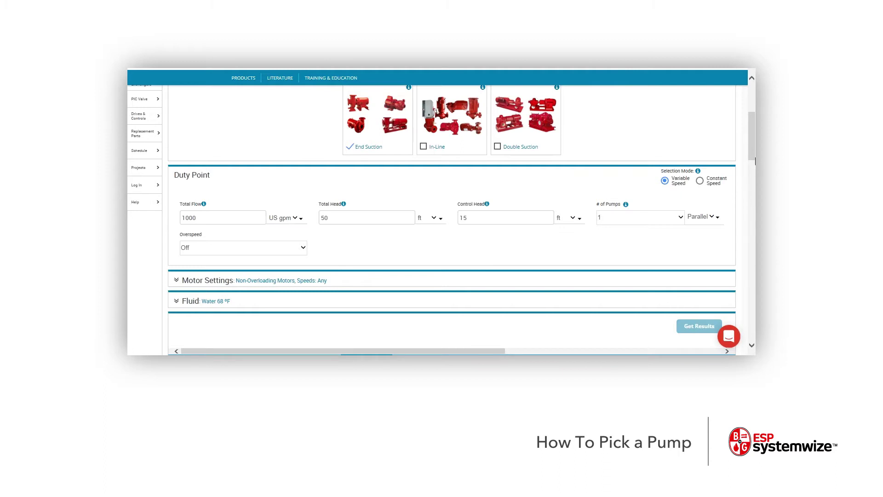
Step: Scroll down to the results table of matching end-suction pumps, led by the e-1510 5BD
drag(749, 150, 744, 196)
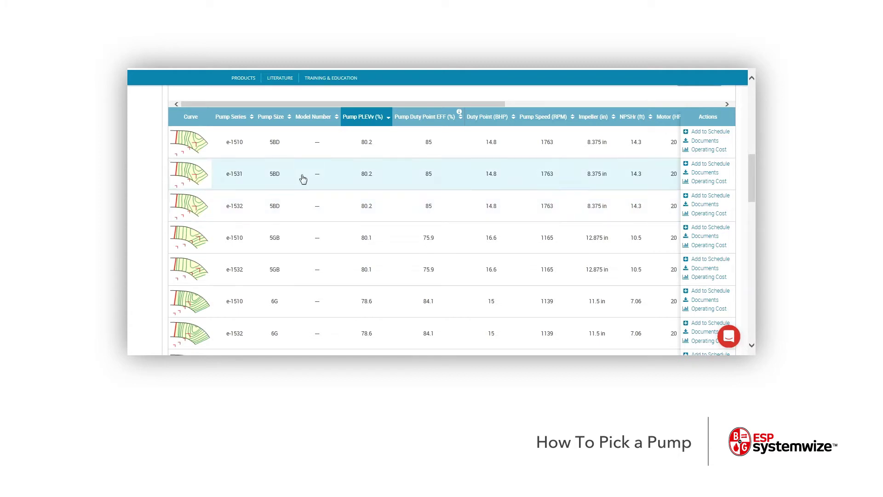
mouse_move(202, 148)
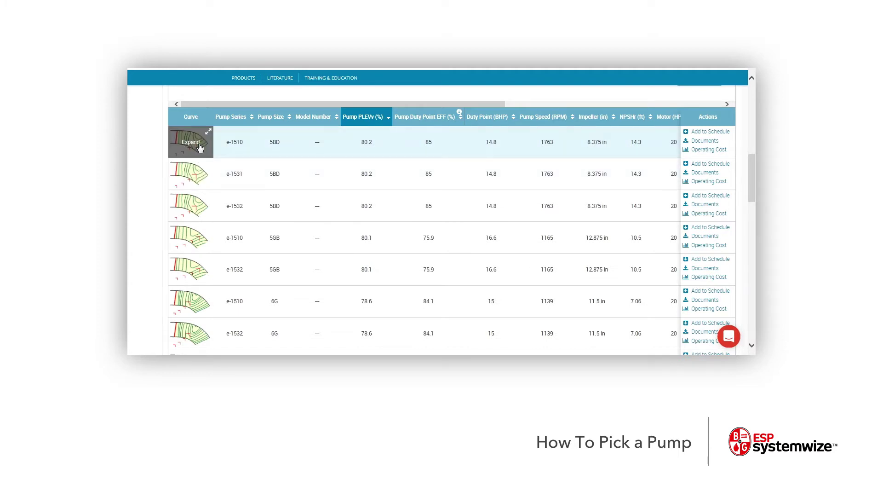
Step: Enlarge the e-1510 5BD performance curve and inspect its PLEV operating points
click(200, 146)
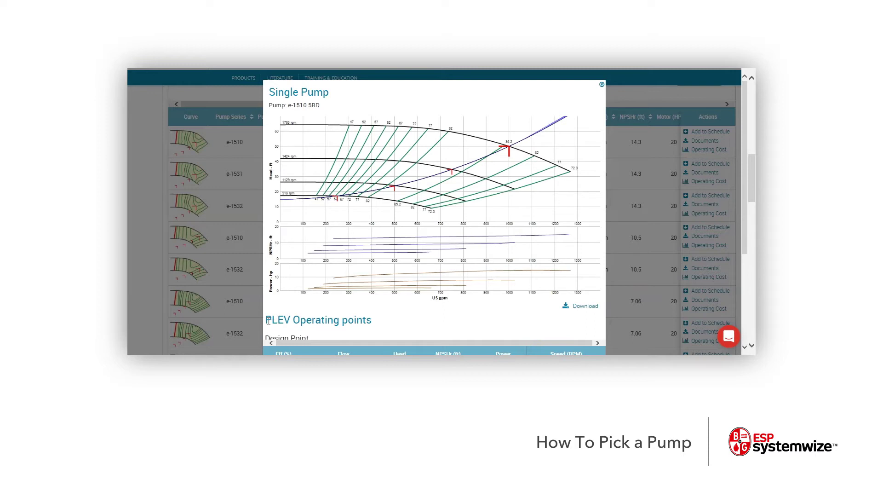
drag(274, 319, 335, 312)
click(378, 319)
scroll(441, 188, down, 2)
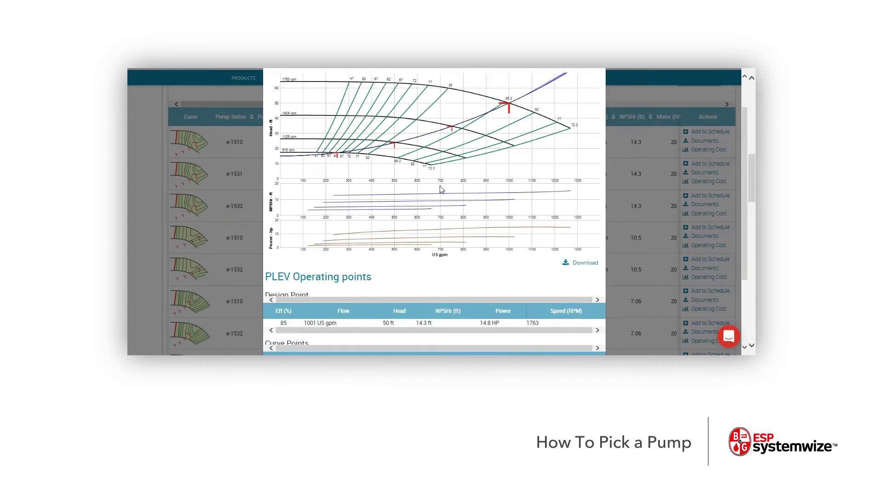
scroll(441, 189, up, 4)
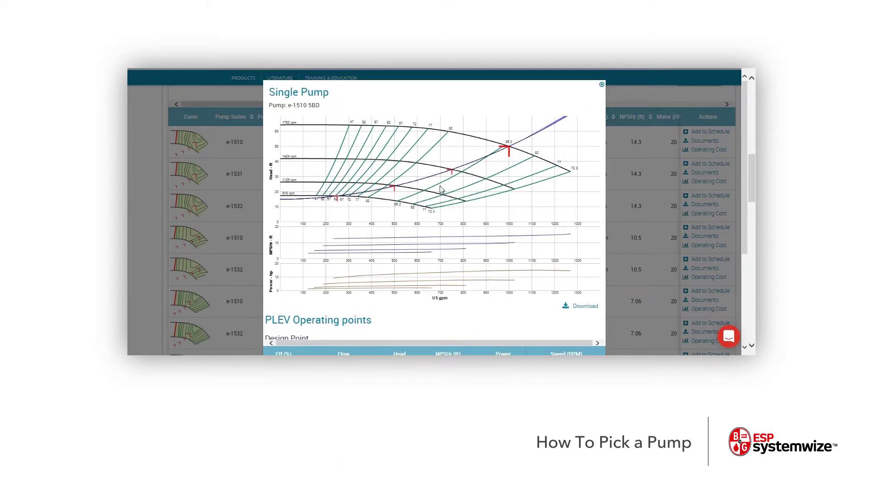
Step: Download the pump curve as Curve.pdf and open the downloaded file
click(578, 307)
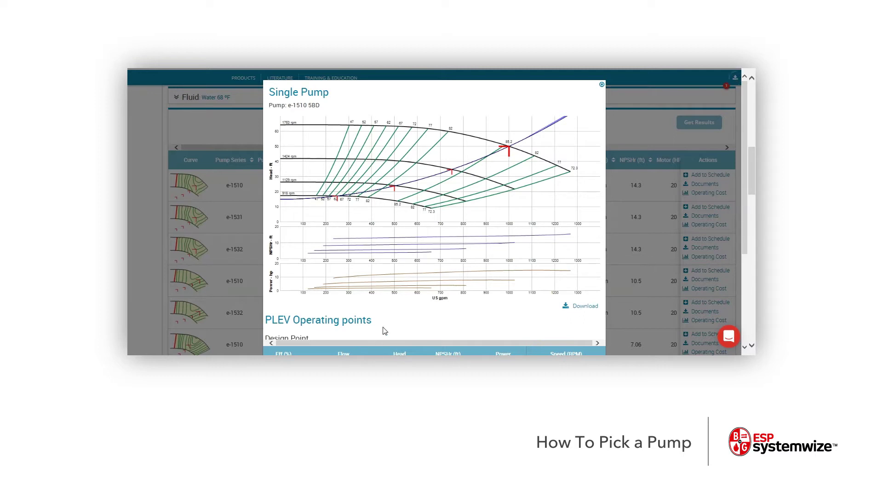
click(581, 307)
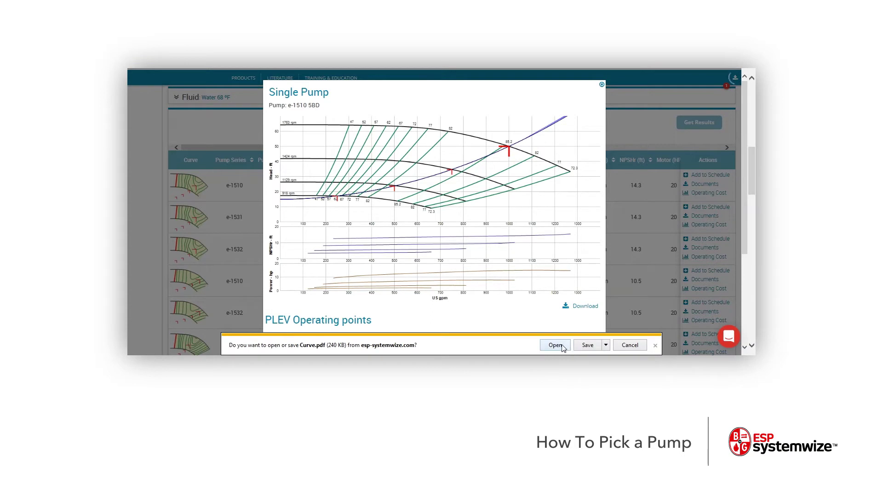
click(562, 348)
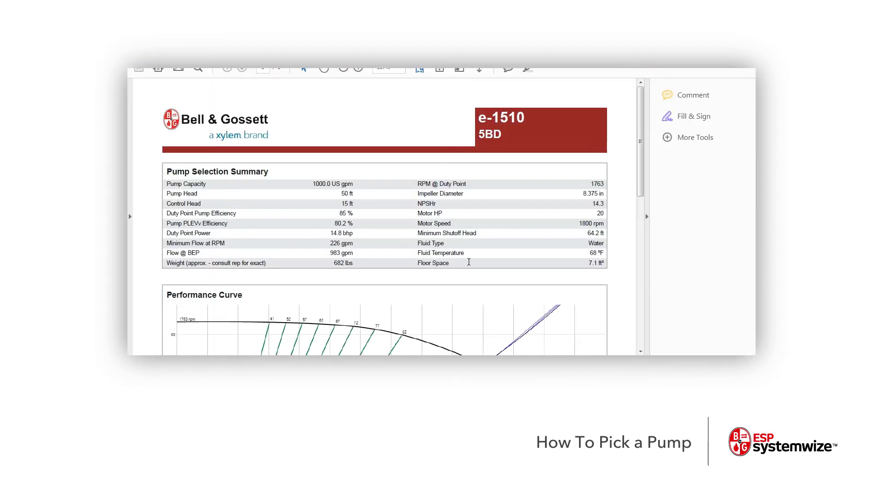
Step: Fit the Curve.pdf selection summary page in view, then close the enlarged pump curve
click(438, 70)
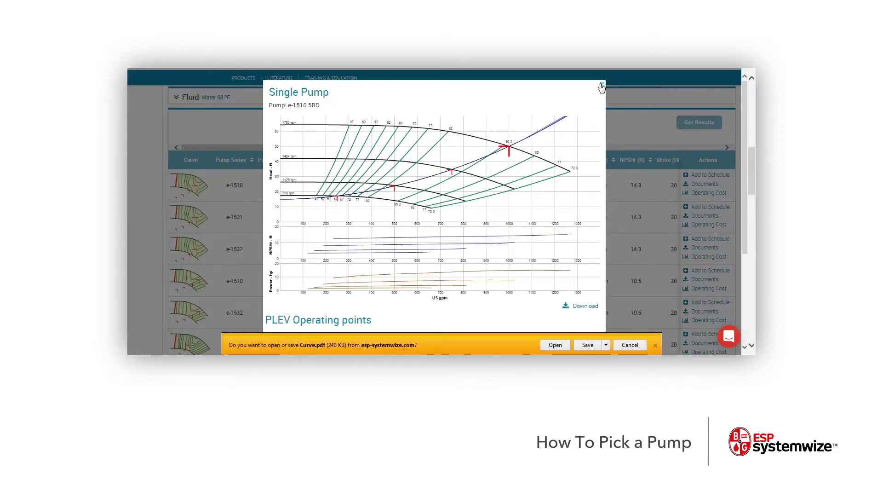
click(601, 86)
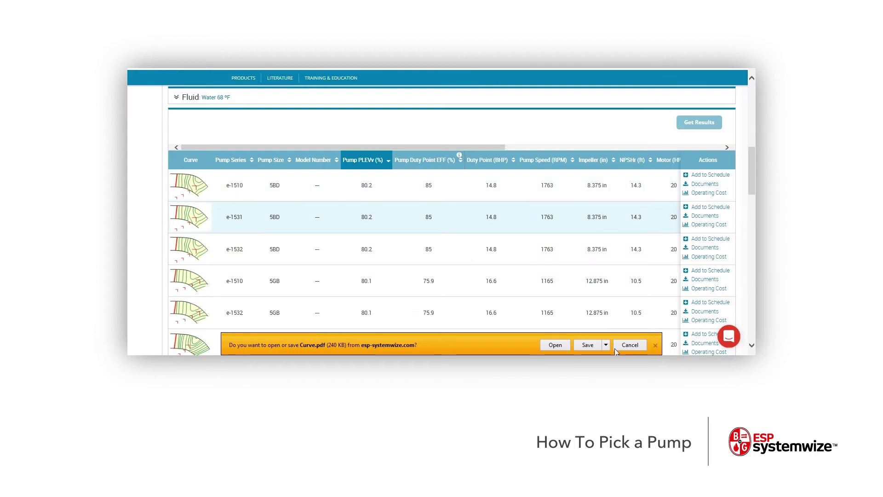
Step: Dismiss the Curve.pdf download prompt and open the e-1510 5BD pump details page
click(617, 348)
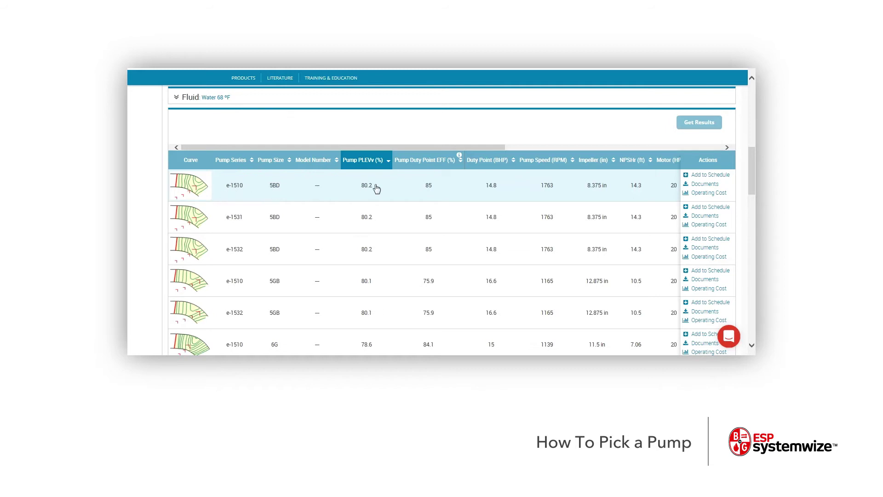
click(257, 184)
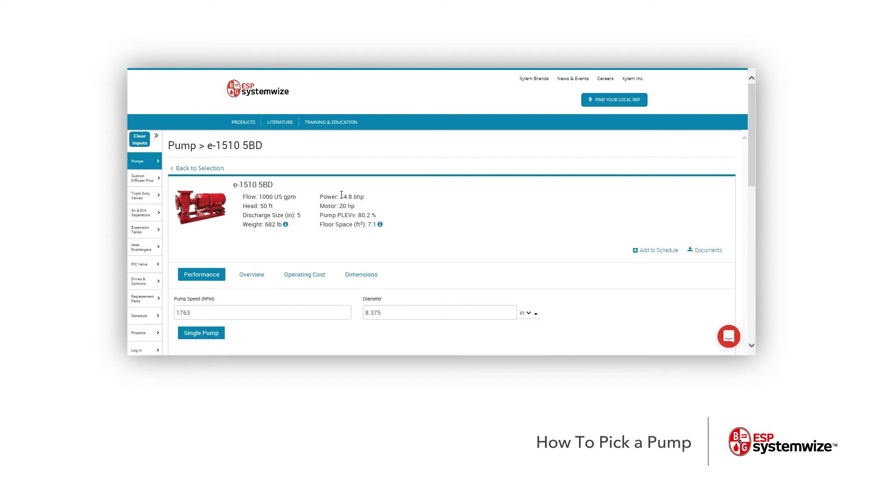
Step: Switch the e-1510 5BD page to its Overview description and Features & Benefits list
click(753, 158)
drag(752, 157, 751, 223)
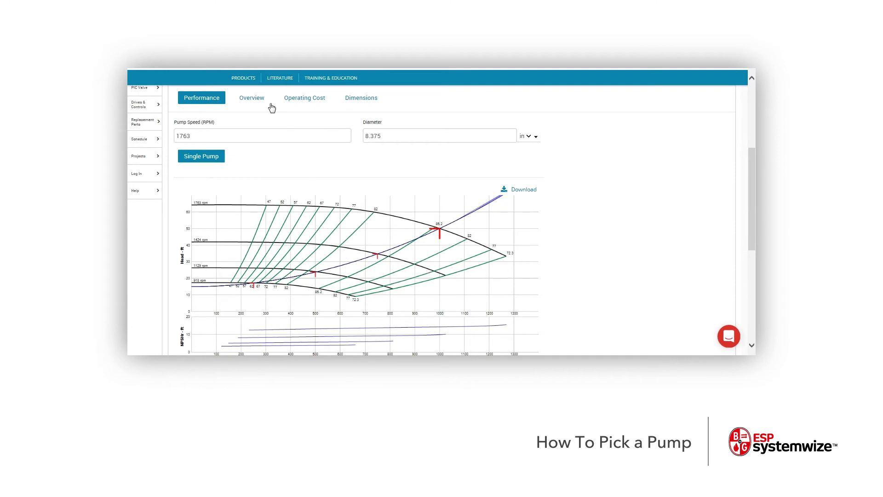
click(253, 98)
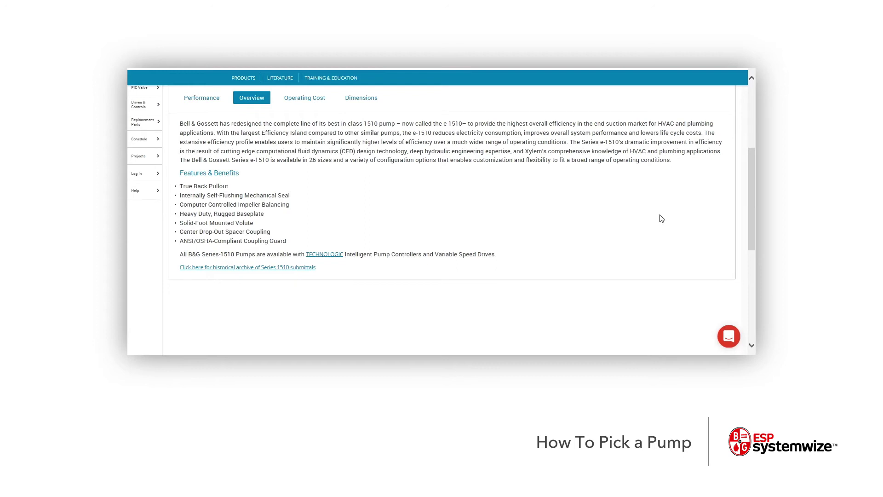
drag(751, 191, 750, 155)
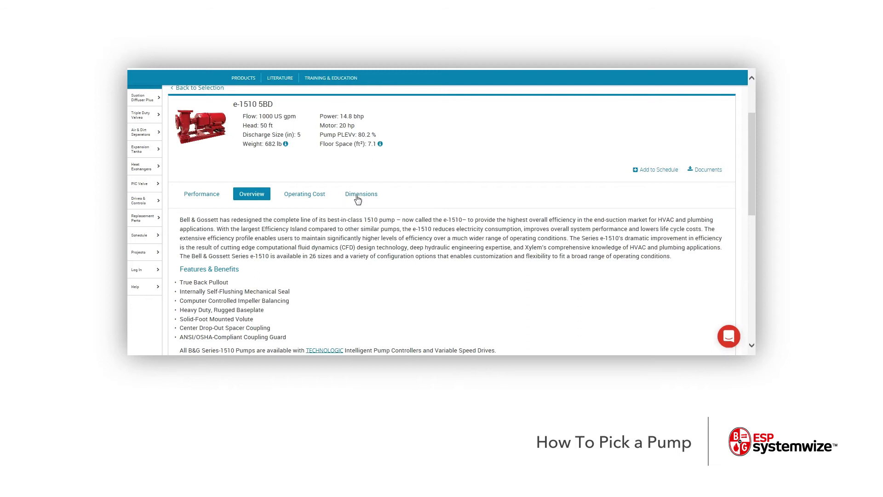
click(307, 197)
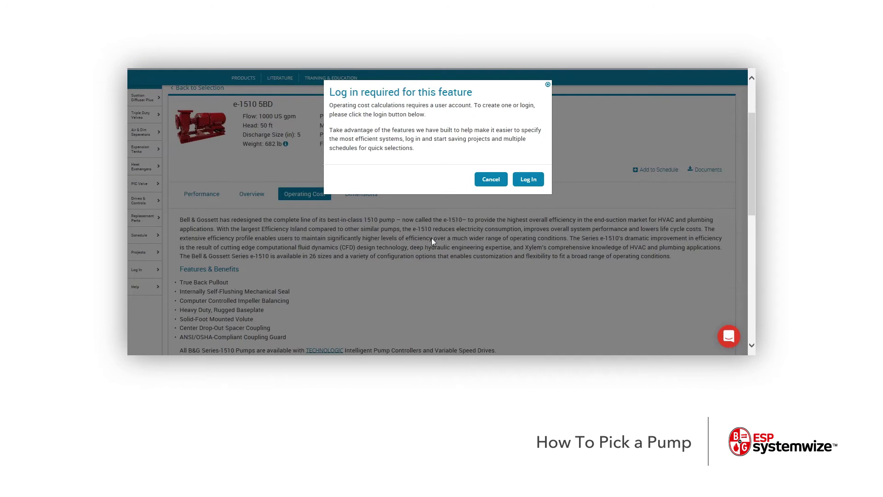
click(548, 86)
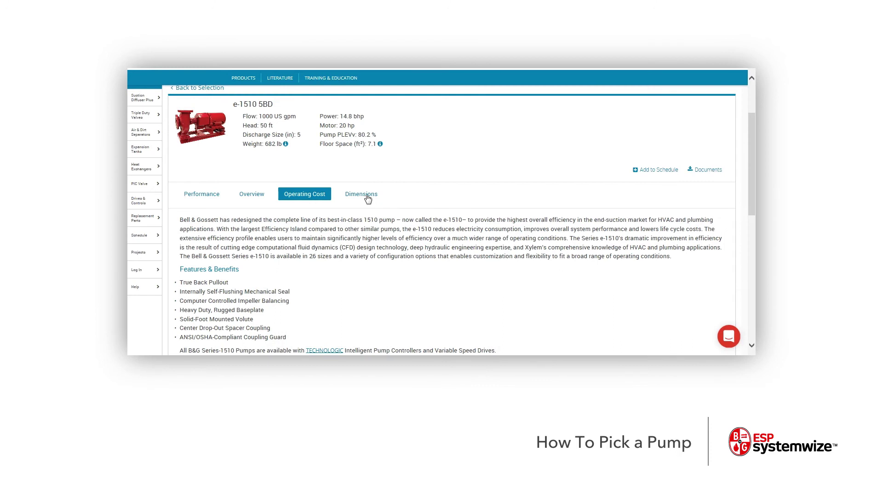
Step: Download and save the e-1510 5BD dimensional drawing from the Dimensions tab
click(368, 198)
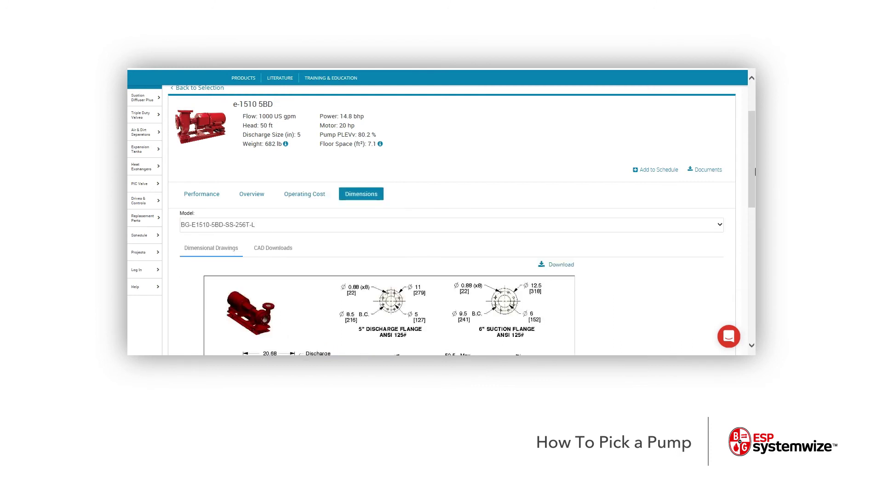
drag(755, 171, 755, 220)
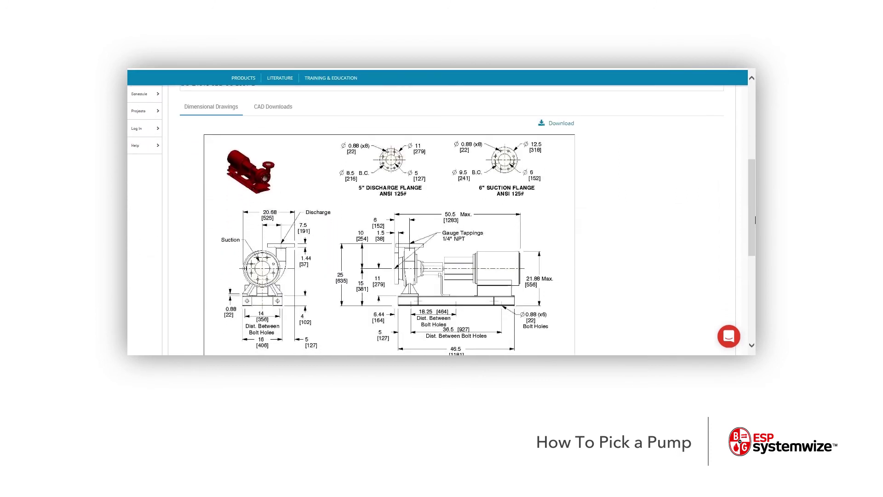
click(554, 125)
click(554, 347)
Step: Return to the top of the page and bring up the pump's Documents panel
drag(751, 180, 753, 101)
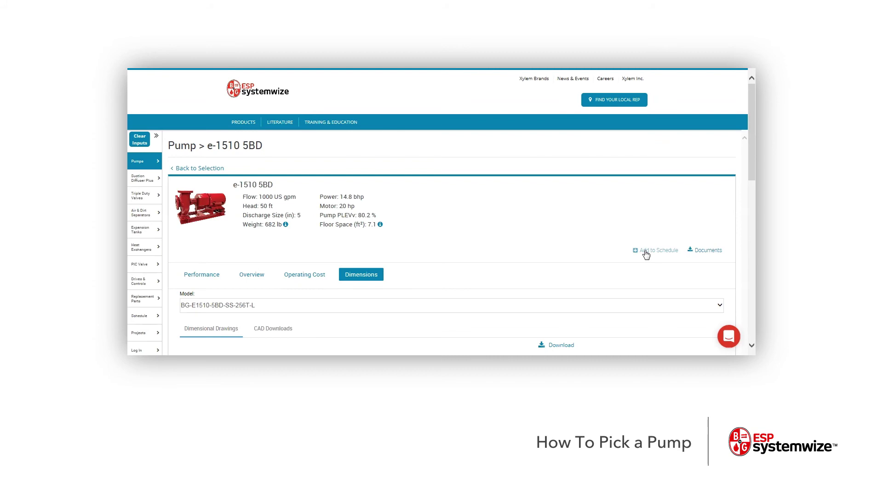
scroll(646, 254, down, 5)
scroll(646, 254, up, 3)
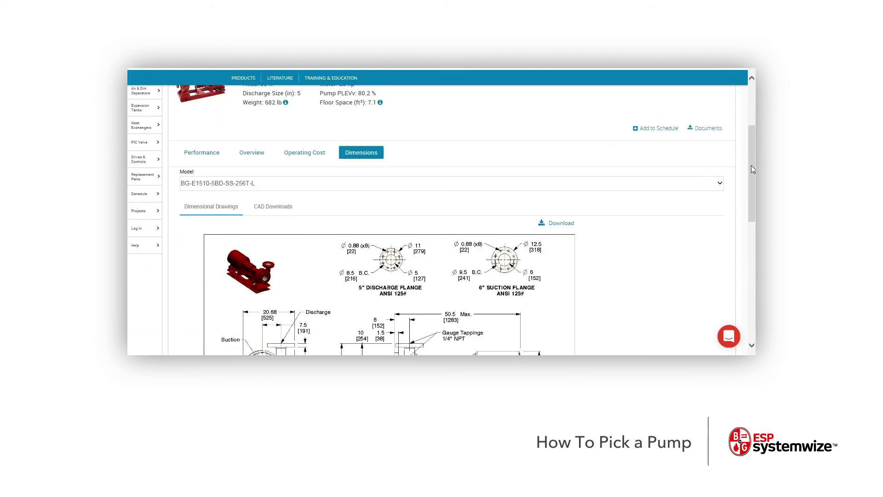
scroll(753, 169, up, 3)
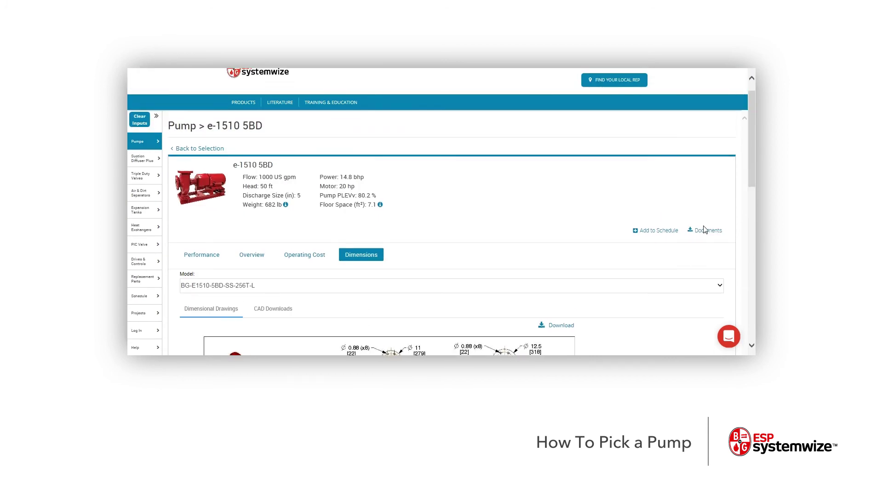
click(707, 231)
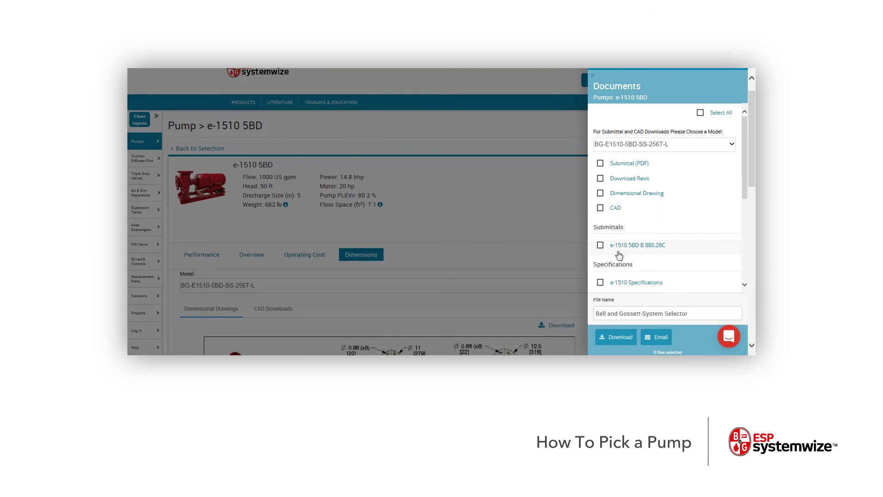
Step: Tick the CP 208G replacement parts document, then close the Documents panel
drag(743, 150, 752, 245)
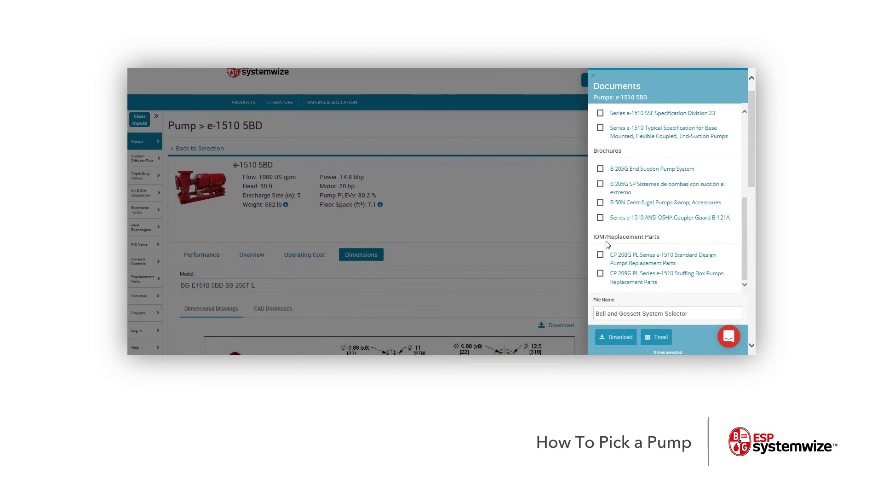
click(600, 255)
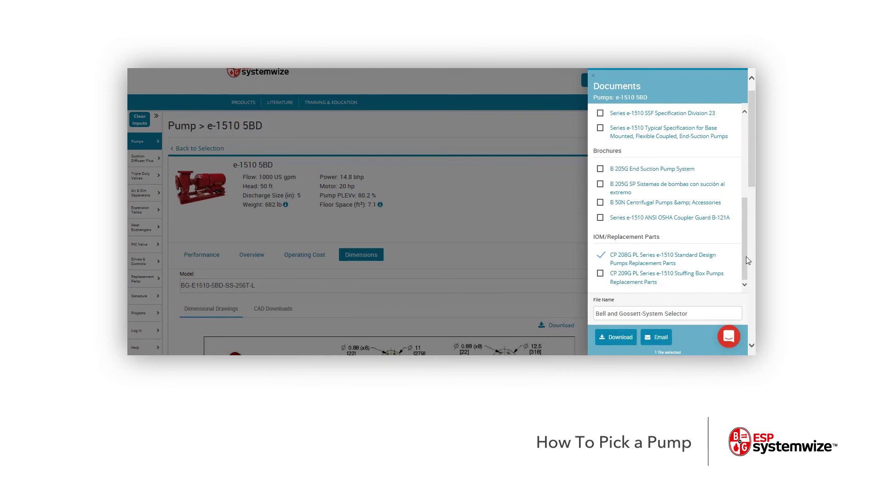
drag(742, 260, 754, 179)
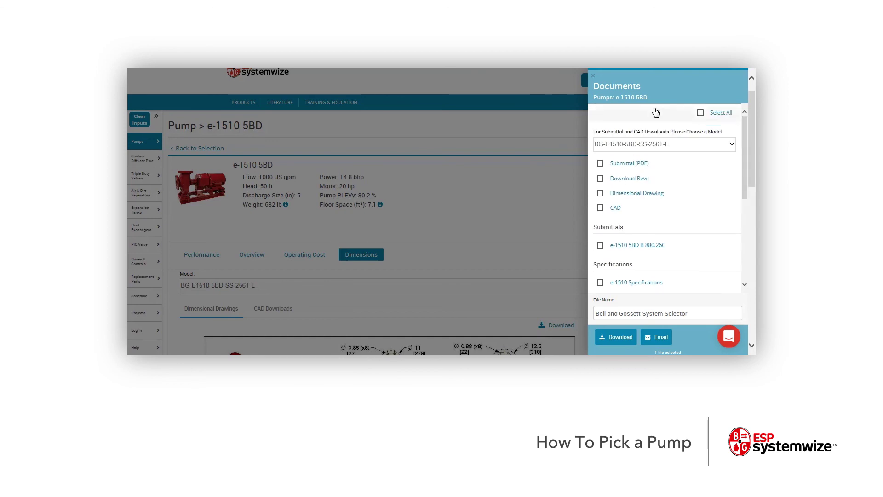
click(594, 79)
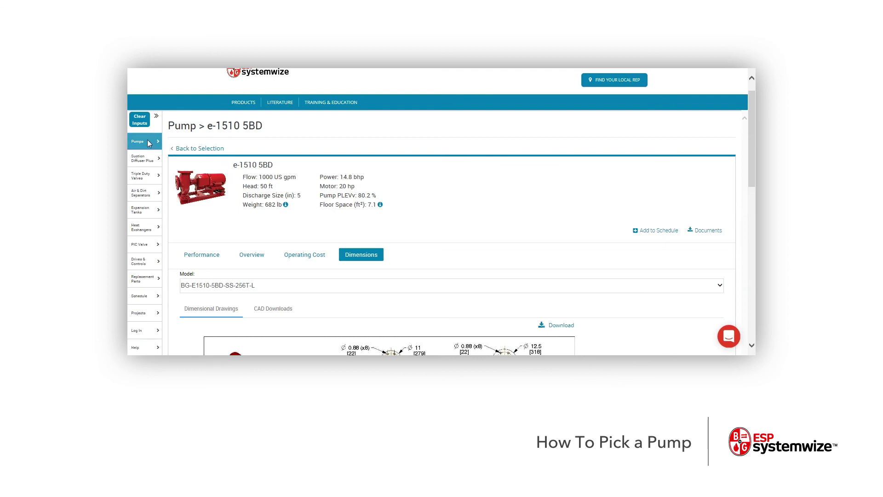
scroll(428, 251, up, 1)
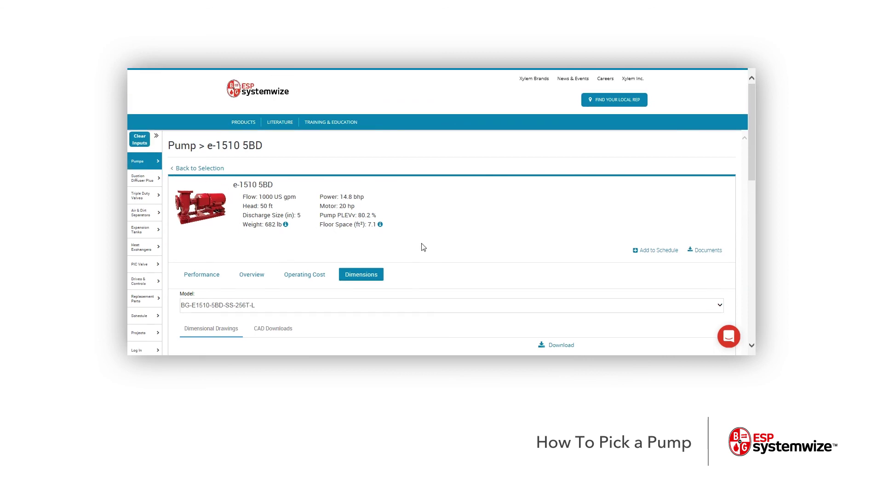
Step: Expand the sidebar and clear all inputs, confirming with Continue to reset flow and head to 0
click(156, 136)
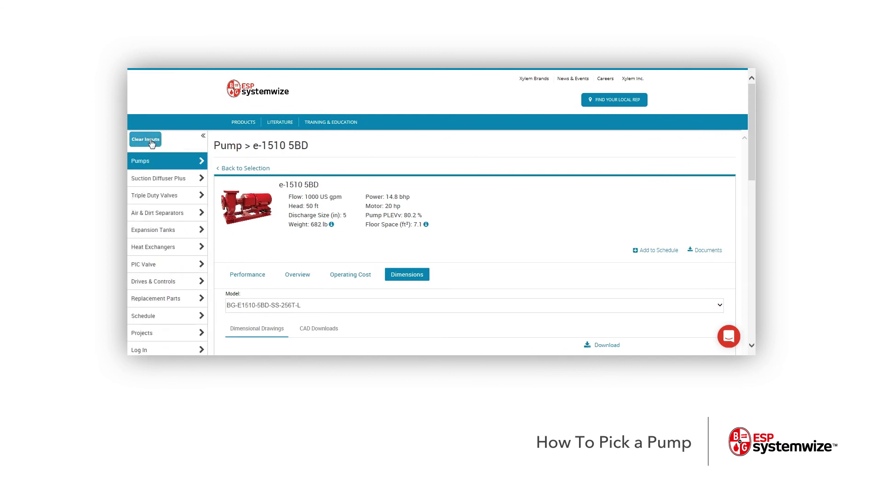
click(151, 142)
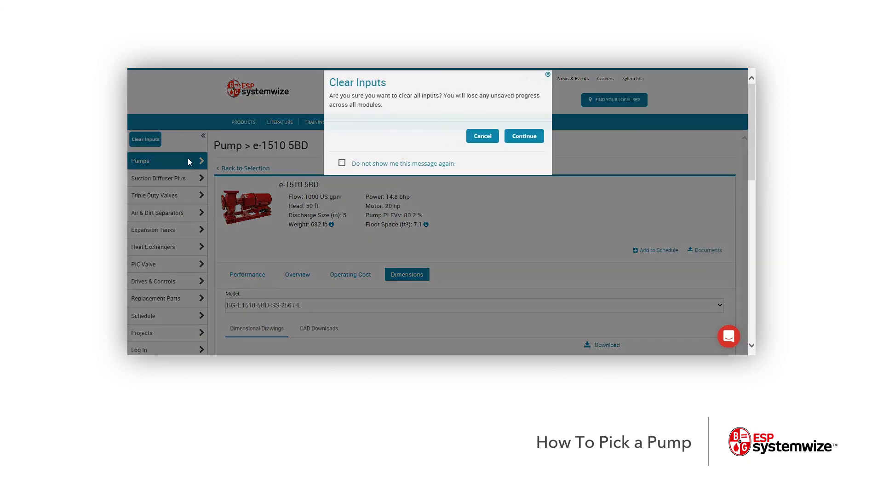
click(525, 146)
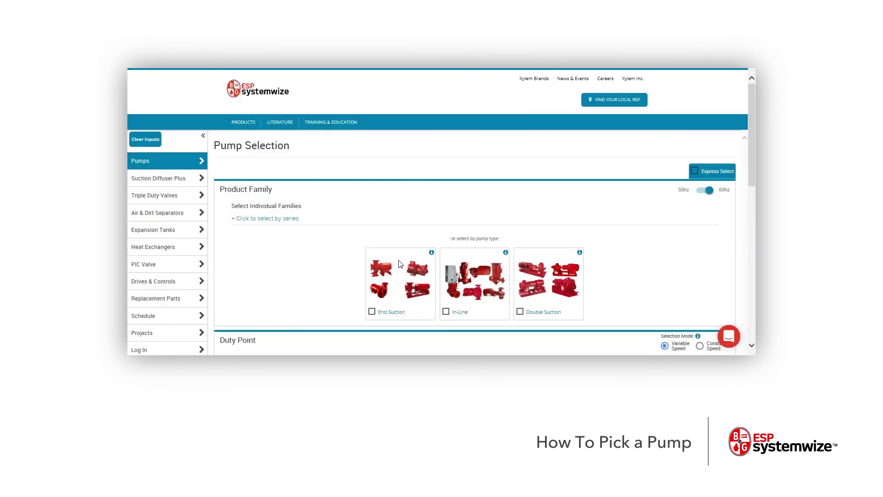
scroll(754, 141, down, 3)
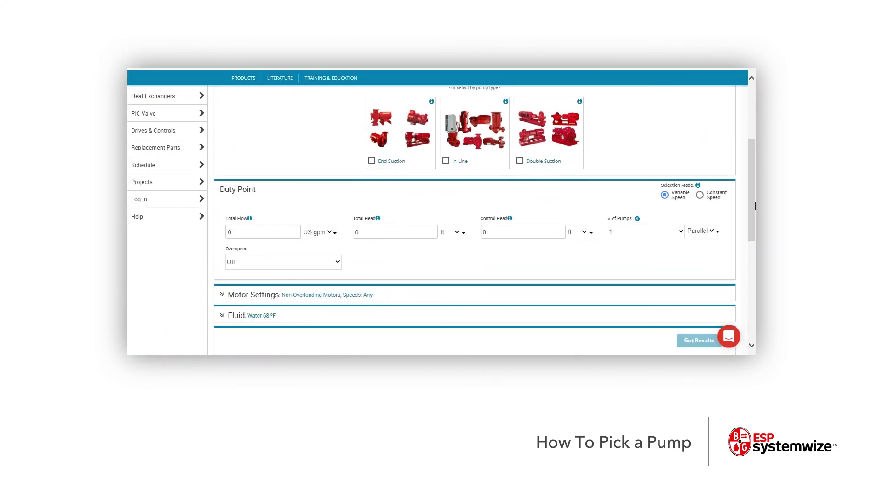
drag(751, 204, 754, 151)
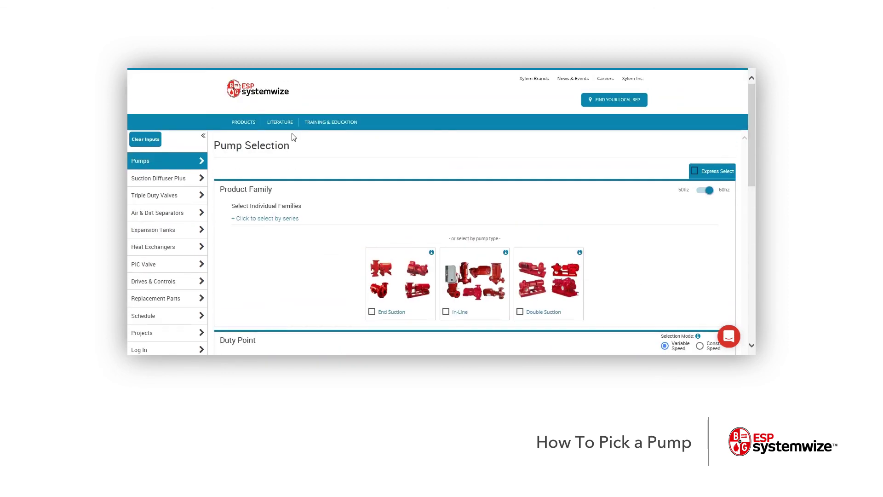